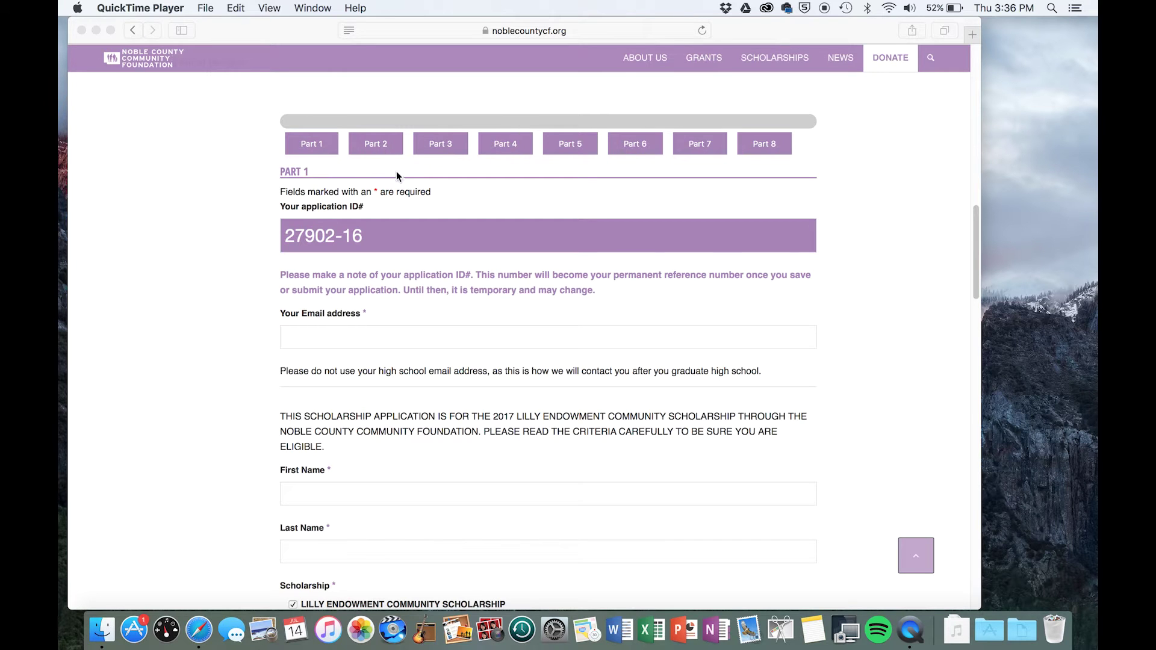
{"action": "scroll", "coordinate": [396, 176], "scroll_direction": "down", "scroll_amount": 20}
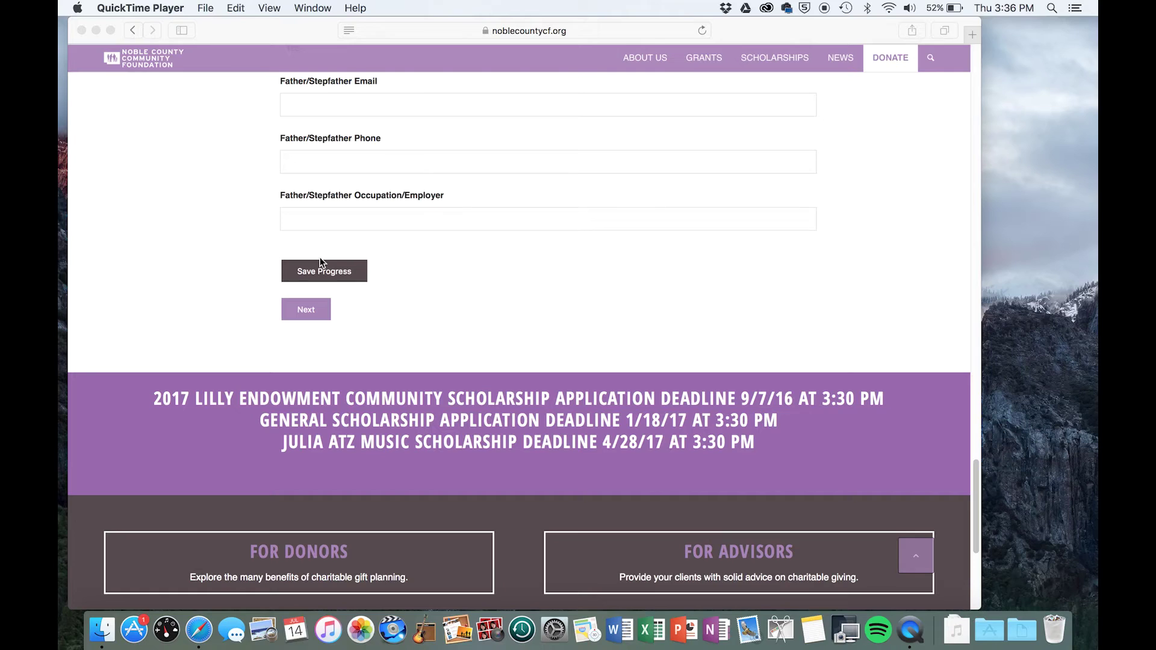
{"action": "left_click", "coordinate": [438, 276]}
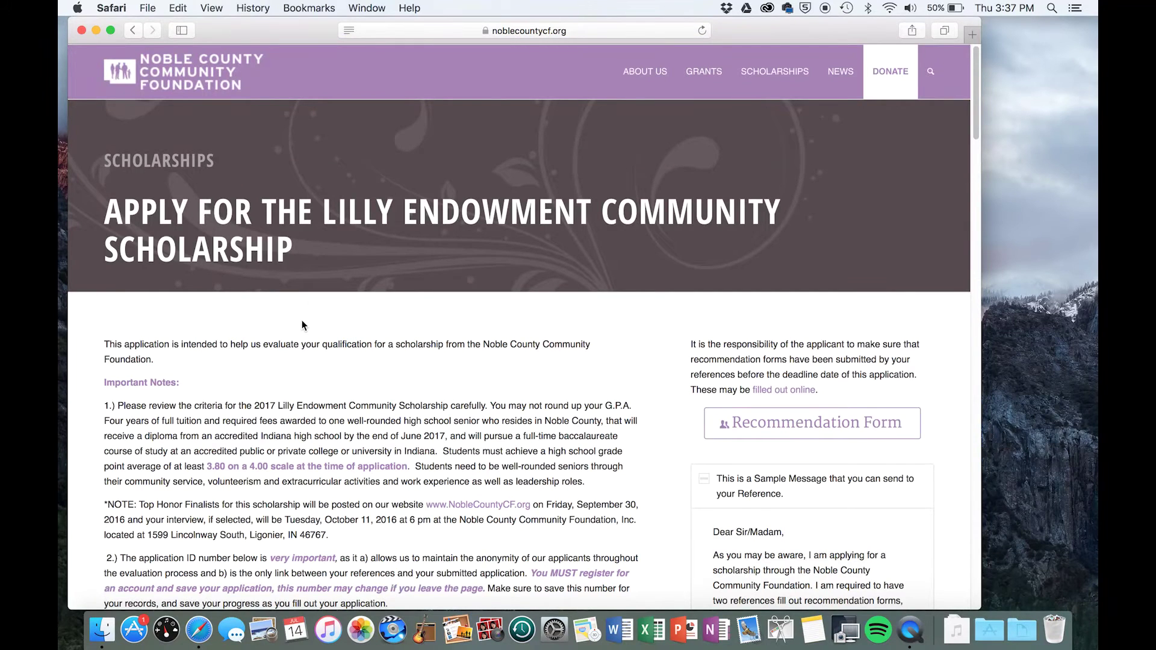
{"action": "scroll", "coordinate": [303, 325], "scroll_direction": "down", "scroll_amount": 10}
{"action": "scroll", "coordinate": [302, 460], "scroll_direction": "down", "scroll_amount": 3}
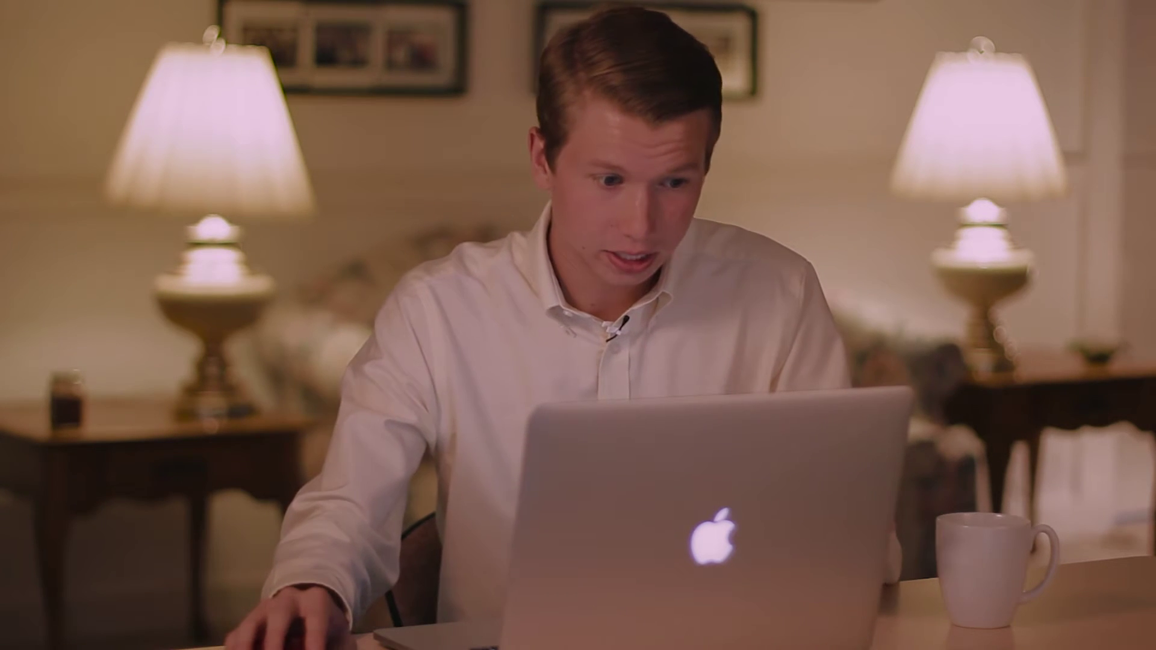
- Enter the applicant's first and last name in Part 1 and proceed to Part 2
{"action": "type", "text": "u"}
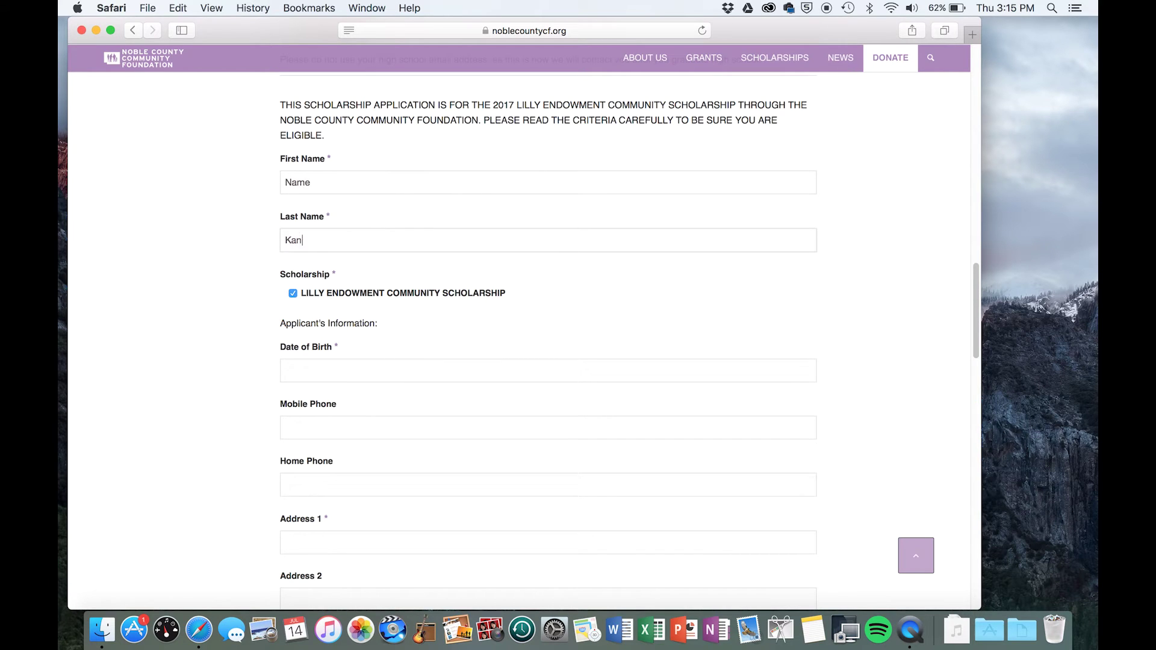
{"action": "scroll", "coordinate": [353, 230], "scroll_direction": "down", "scroll_amount": 8}
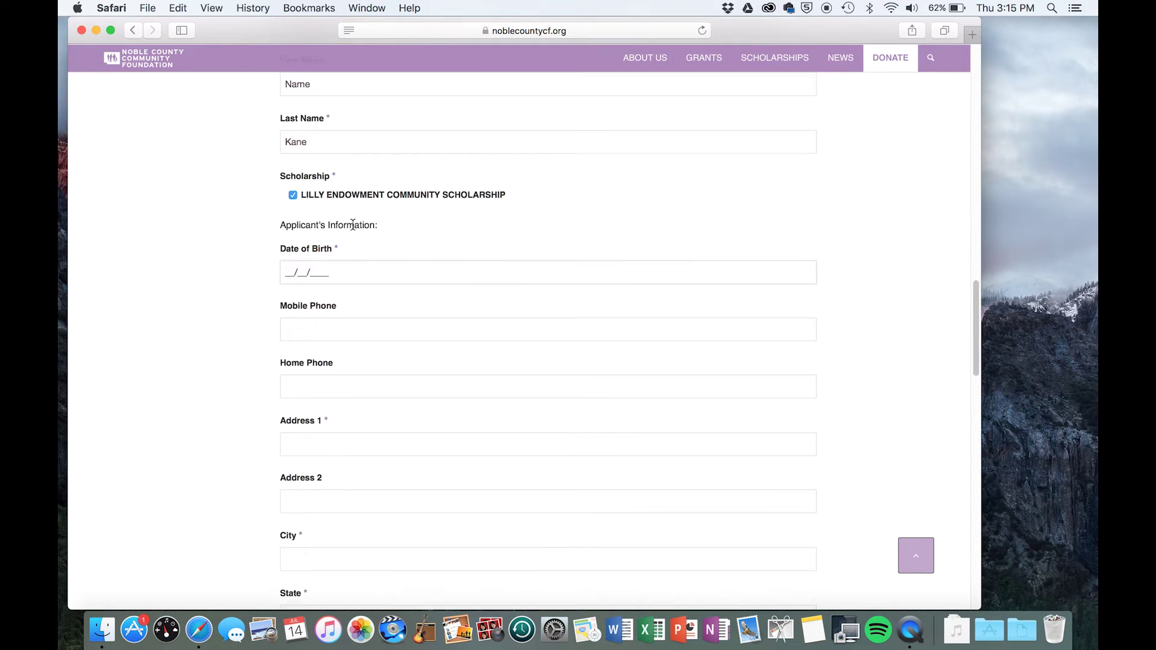
{"action": "scroll", "coordinate": [347, 316], "scroll_direction": "down", "scroll_amount": 9}
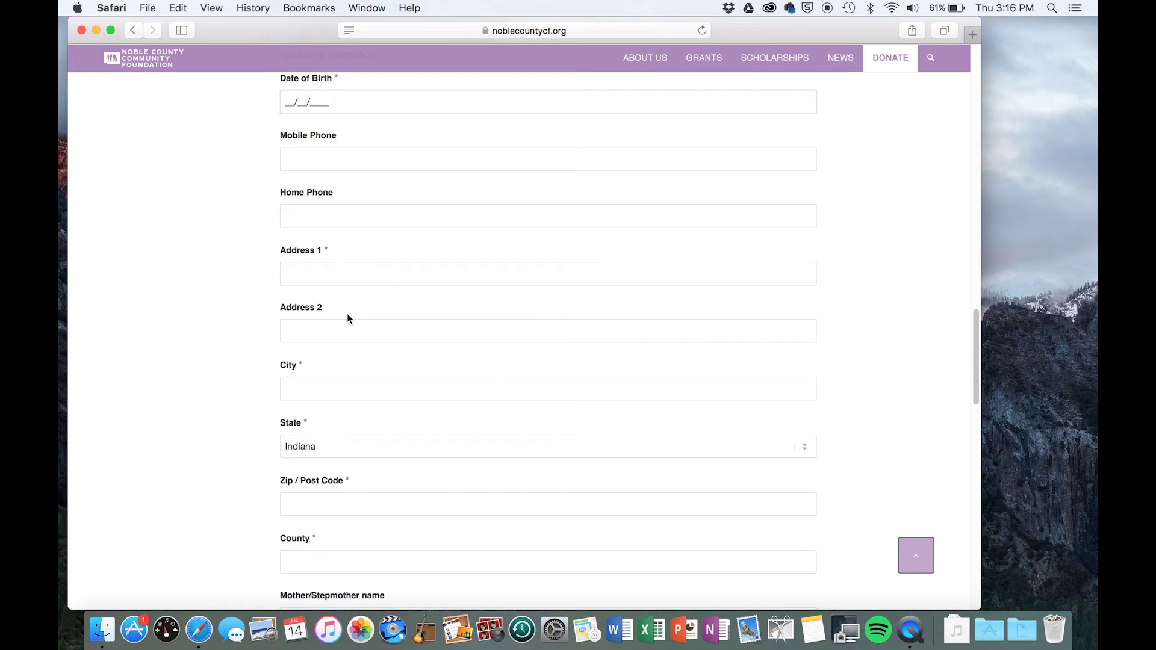
{"action": "scroll", "coordinate": [354, 294], "scroll_direction": "down", "scroll_amount": 5}
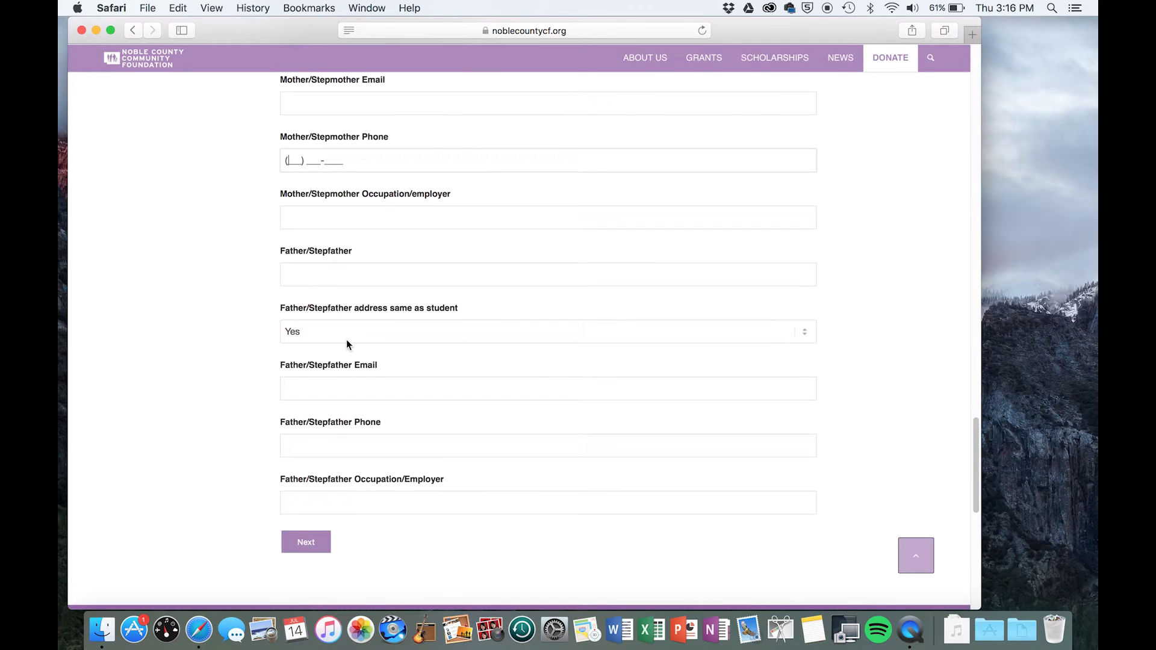
{"action": "scroll", "coordinate": [347, 341], "scroll_direction": "down", "scroll_amount": 4}
{"action": "scroll", "coordinate": [383, 348], "scroll_direction": "up", "scroll_amount": 1}
{"action": "left_click", "coordinate": [323, 354]}
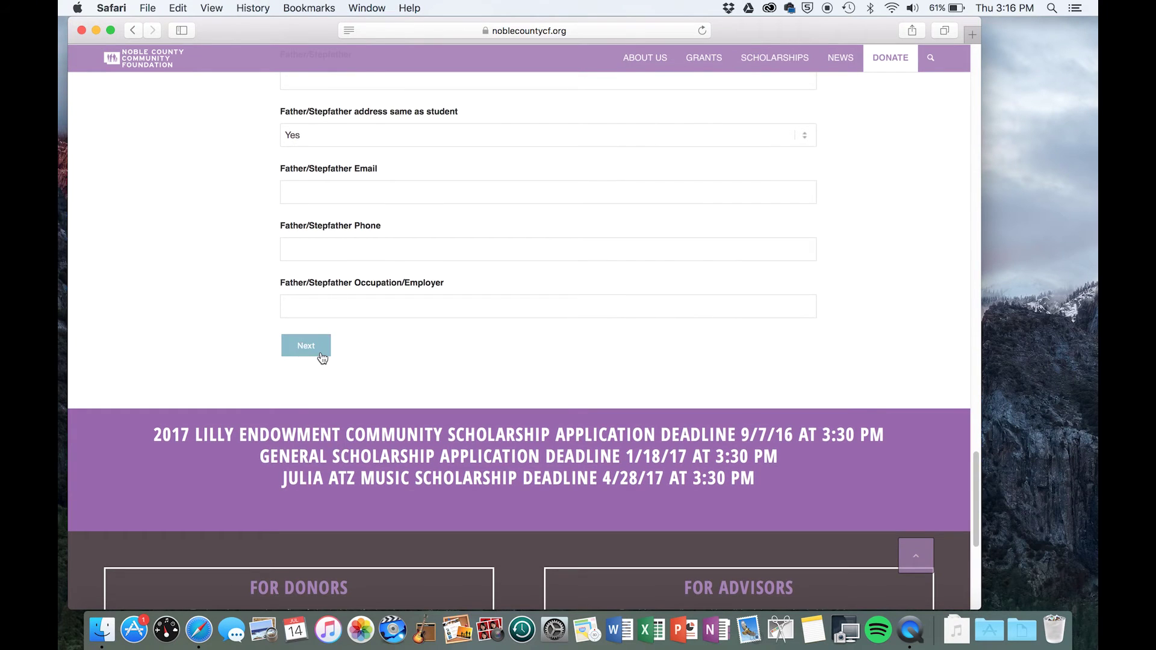
- Upload Sample 501c3 Tax Letter.pdf as the high school transcript in Part 2
{"action": "scroll", "coordinate": [326, 357], "scroll_direction": "up", "scroll_amount": 2}
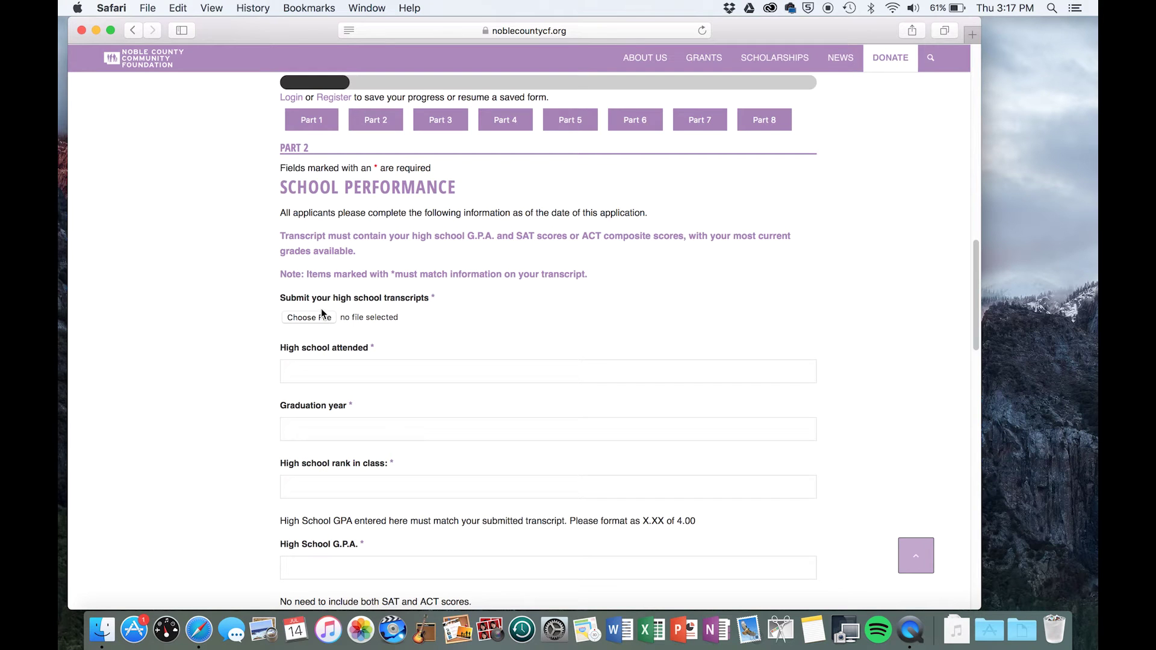
{"action": "left_click", "coordinate": [318, 320]}
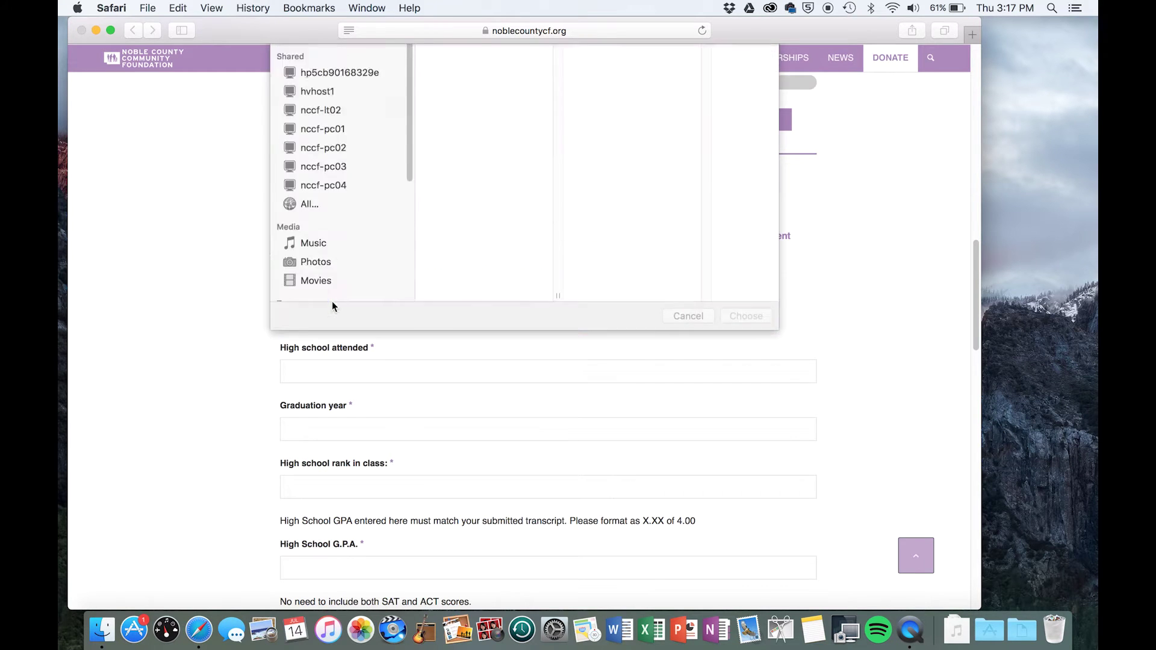
{"action": "left_click", "coordinate": [473, 117]}
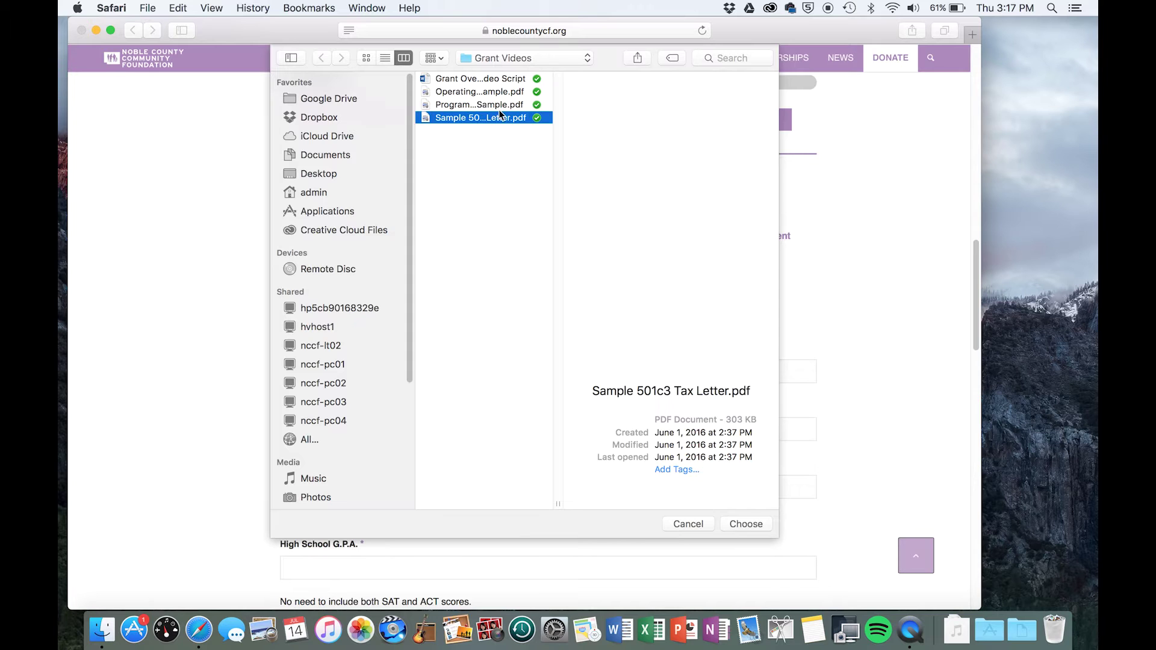
{"action": "key", "text": "Return"}
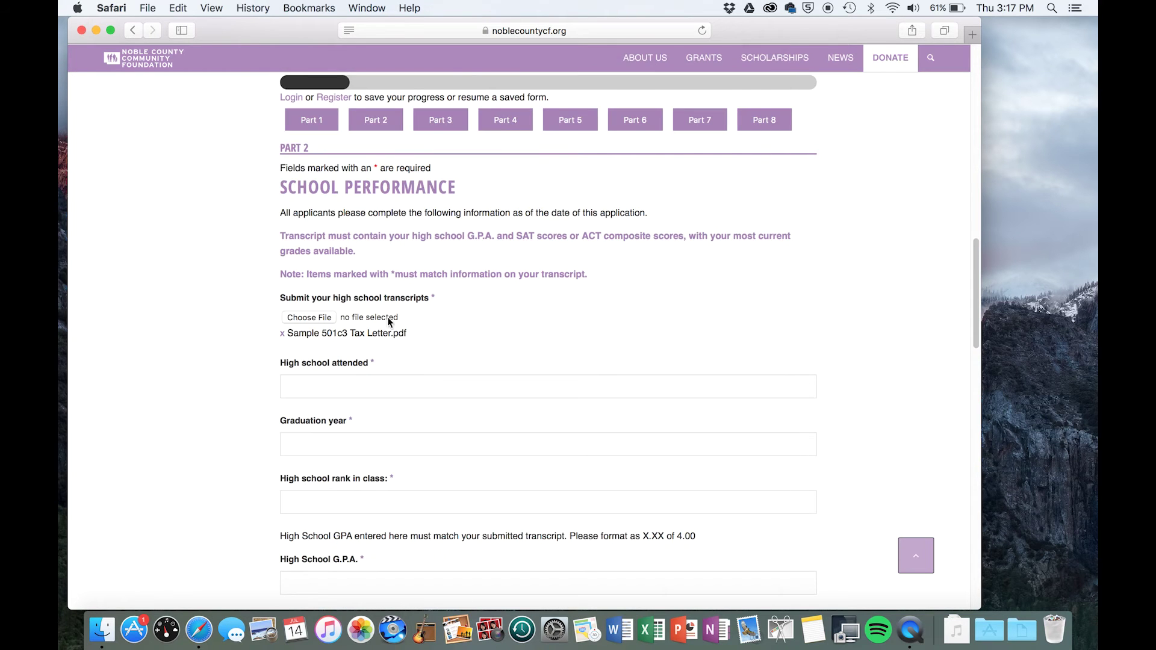
- Enter high school East Noble, graduation year 2014, class rank 4, G.P.A. 3.95, SAT scores of 700 each and an ACT composite score of 30
{"action": "scroll", "coordinate": [412, 316], "scroll_direction": "down", "scroll_amount": 3}
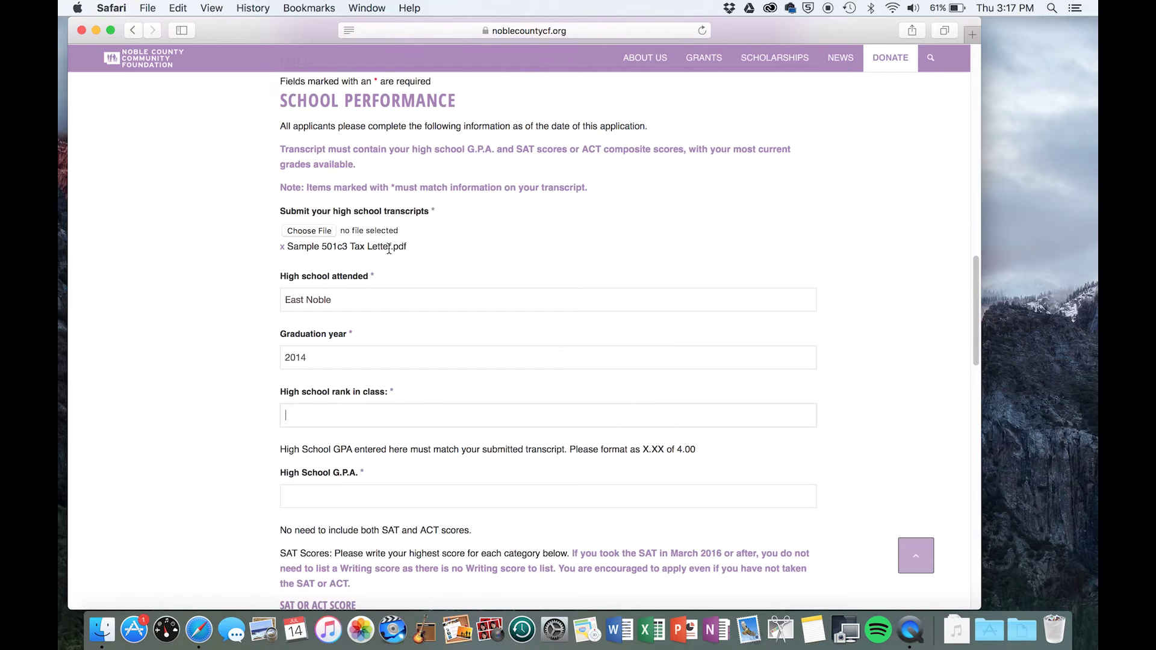
{"action": "scroll", "coordinate": [389, 248], "scroll_direction": "down", "scroll_amount": 5}
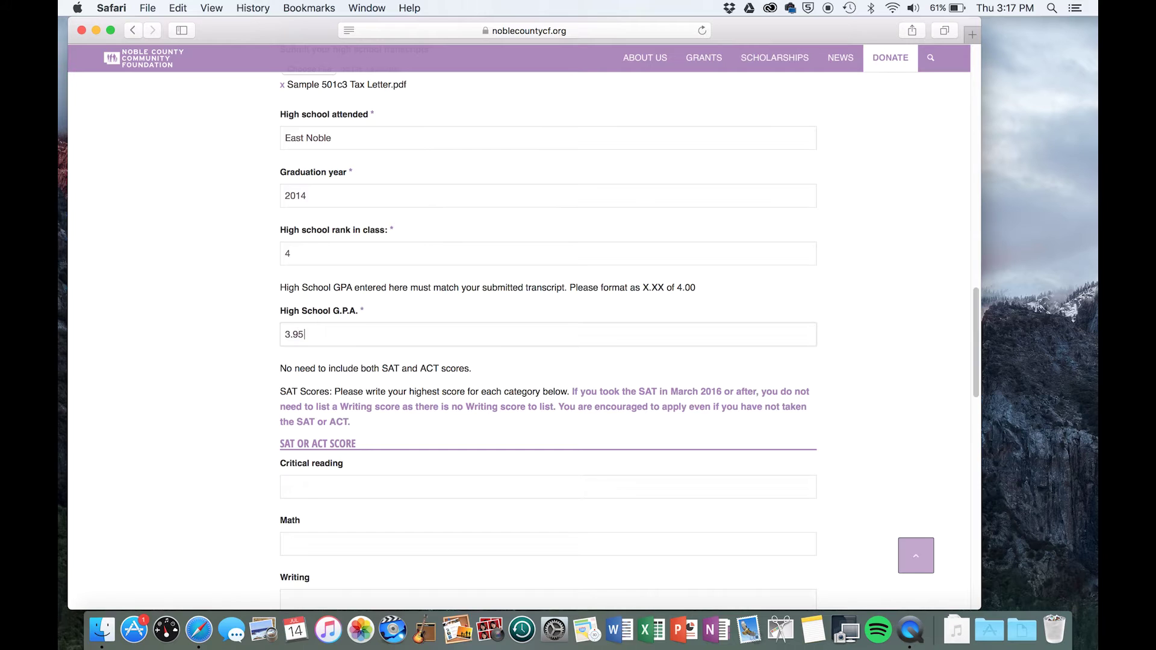
{"action": "scroll", "coordinate": [566, 280], "scroll_direction": "down", "scroll_amount": 5}
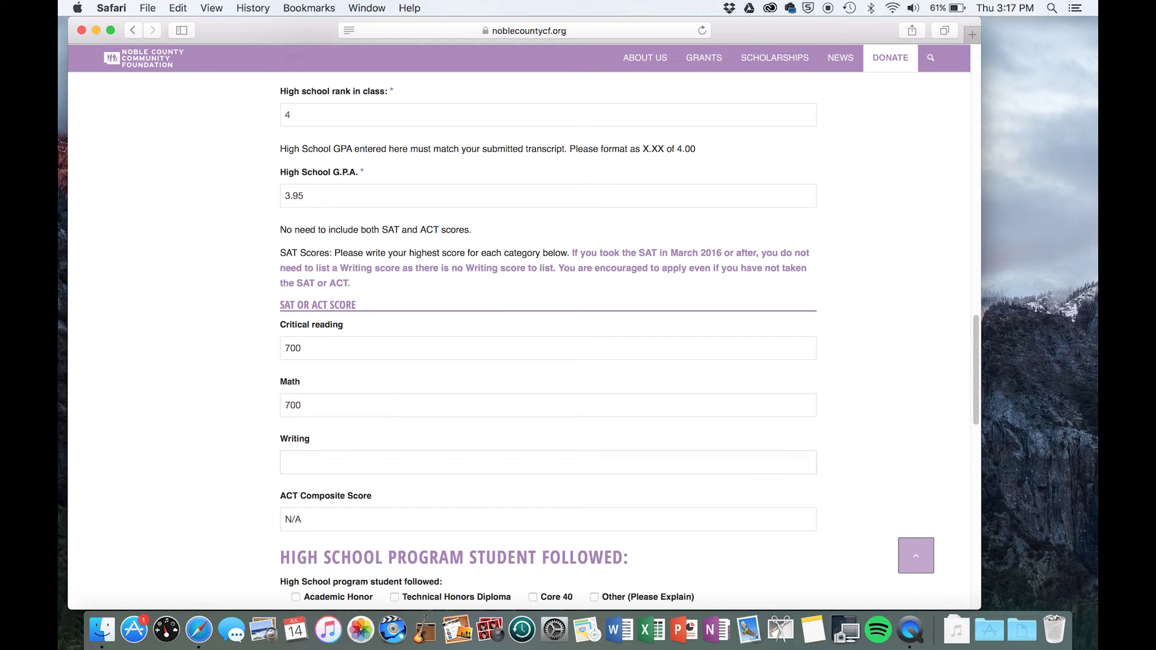
{"action": "scroll", "coordinate": [230, 336], "scroll_direction": "down", "scroll_amount": 4}
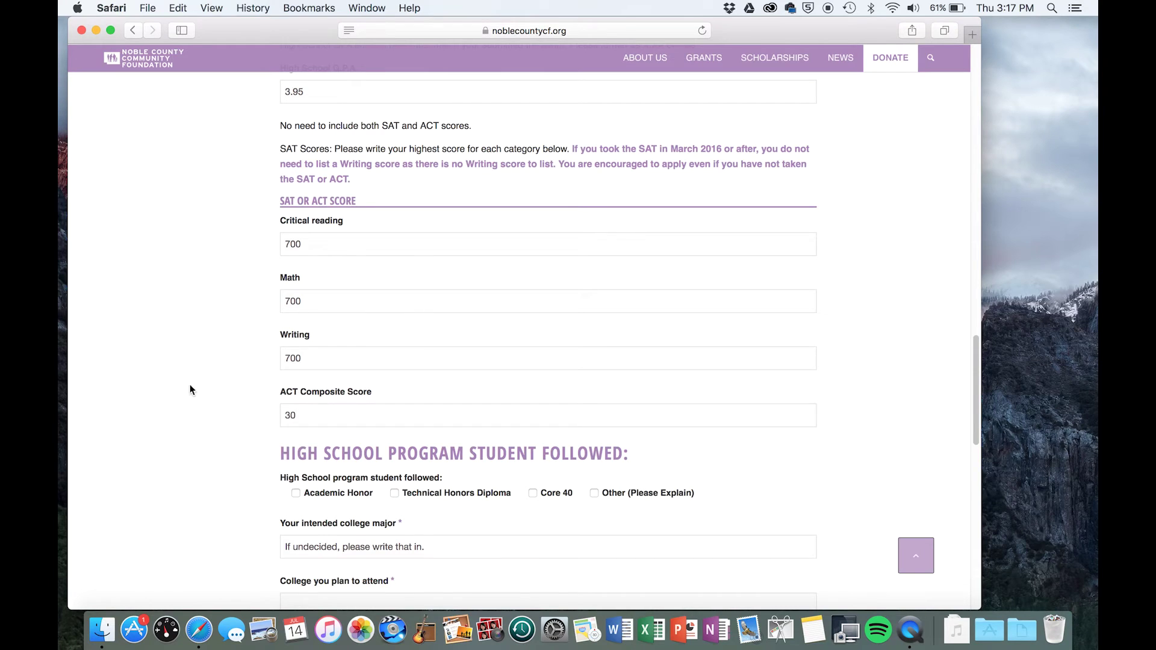
- Mark Academic Honor as the high school program and enter Film Production as major and Huntington University as college
{"action": "scroll", "coordinate": [424, 340], "scroll_direction": "down", "scroll_amount": 8}
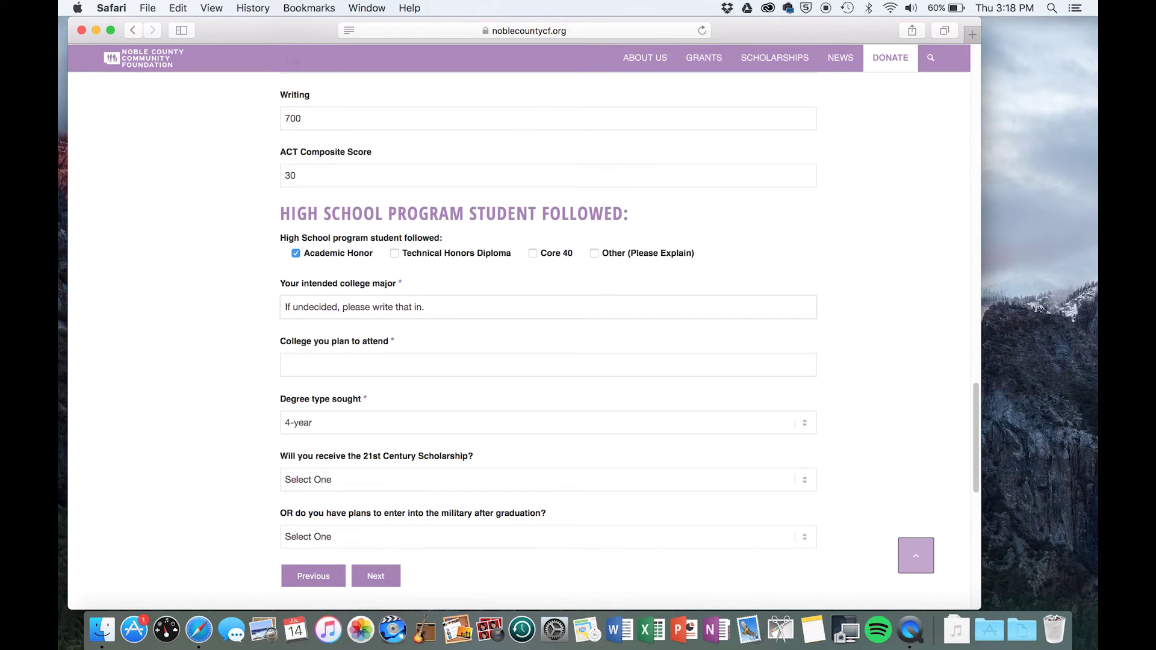
{"action": "type", "text": "Film Production"}
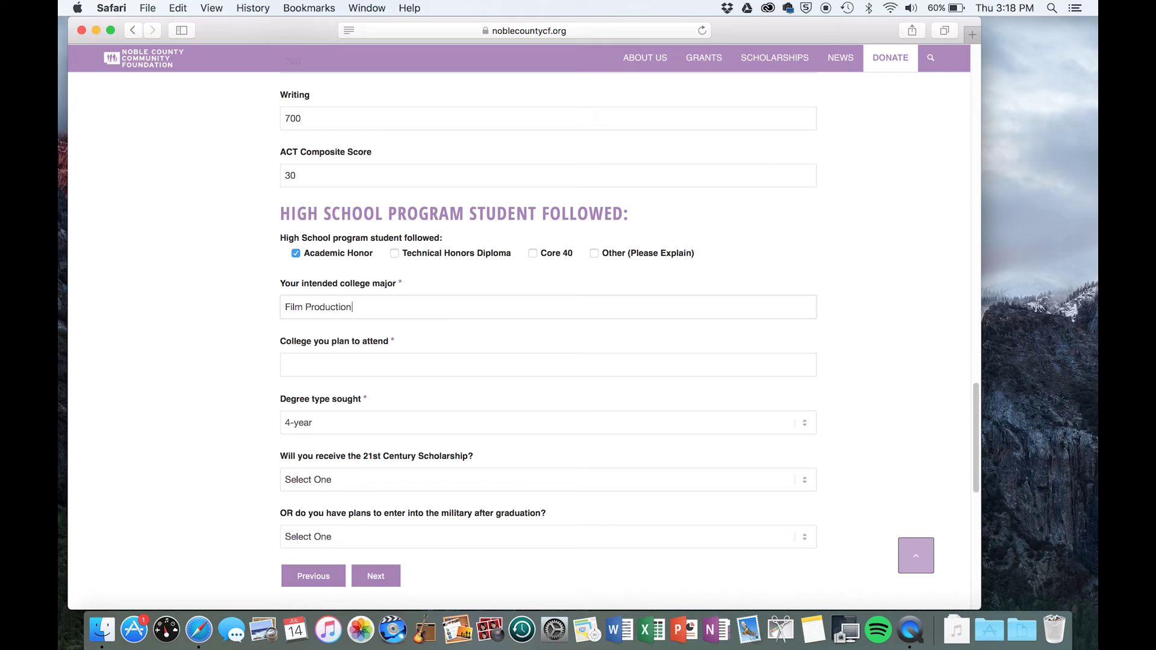
{"action": "type", "text": "Huntington University"}
- Choose 4-year as the degree type, answer No to the 21st Century Scholarship and answer the military plans question
{"action": "left_click", "coordinate": [347, 424]}
{"action": "left_click", "coordinate": [271, 395]}
{"action": "scroll", "coordinate": [335, 460], "scroll_direction": "down", "scroll_amount": 1}
{"action": "left_click", "coordinate": [330, 401]}
{"action": "left_click", "coordinate": [270, 417]}
{"action": "left_click", "coordinate": [355, 450]}
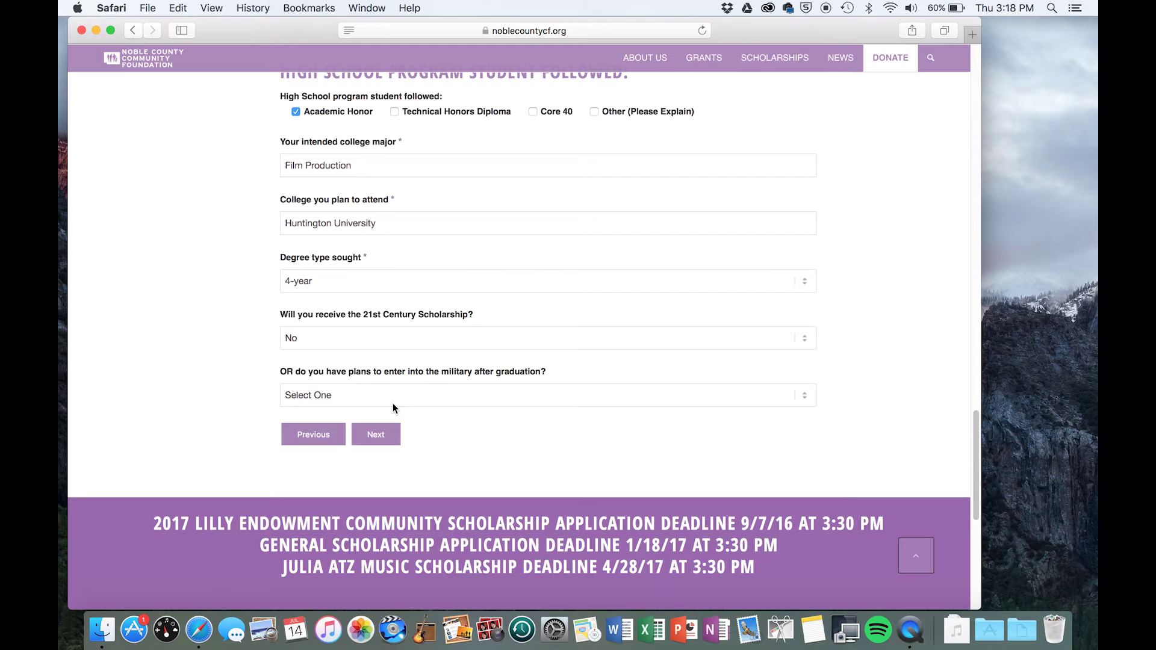
{"action": "left_click", "coordinate": [379, 401]}
{"action": "left_click", "coordinate": [357, 427]}
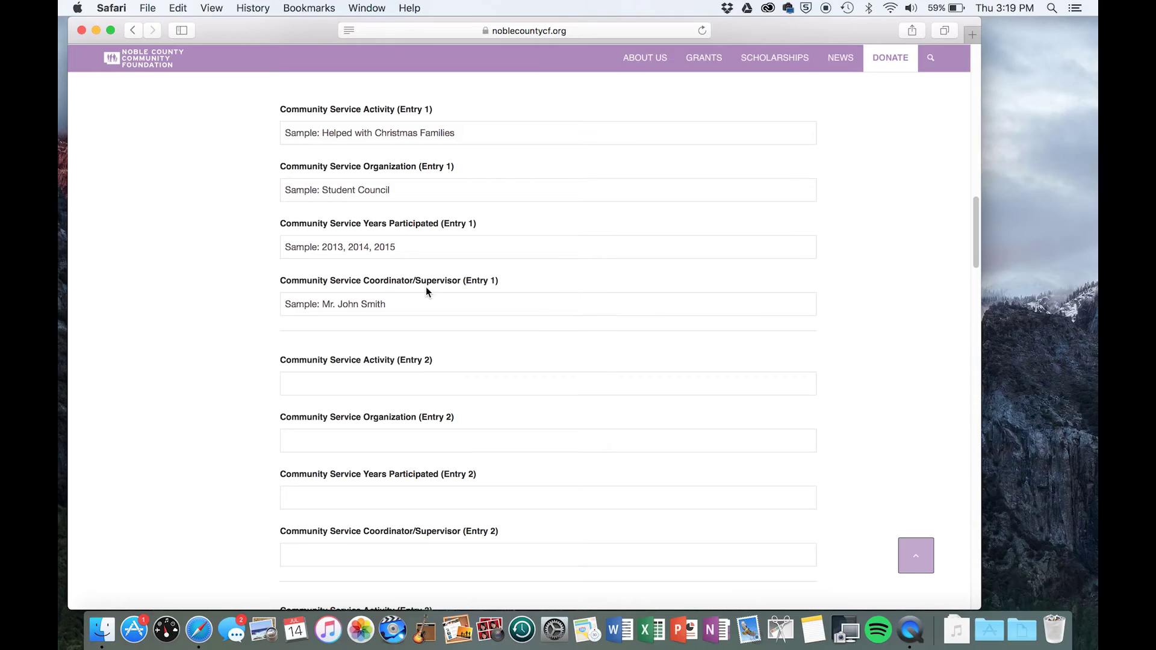
- Complete volunteerism entry 1 with organization "Church, School,", year 2014 and the coordinator's name, and proceed to Part 5
{"action": "scroll", "coordinate": [426, 291], "scroll_direction": "up", "scroll_amount": 2}
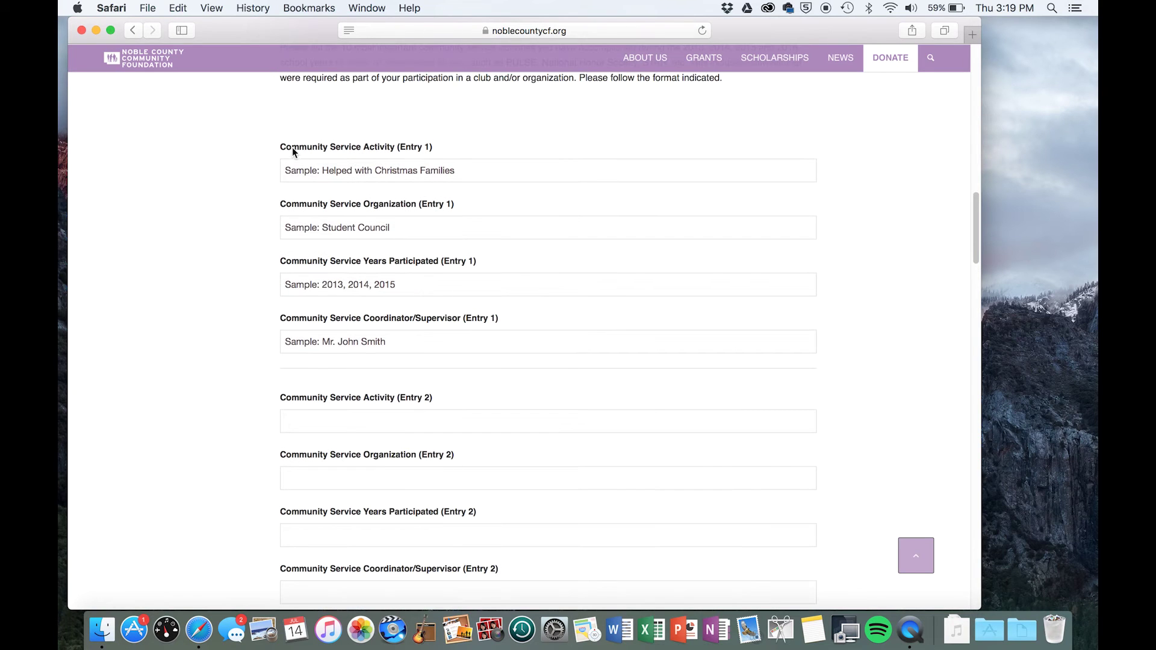
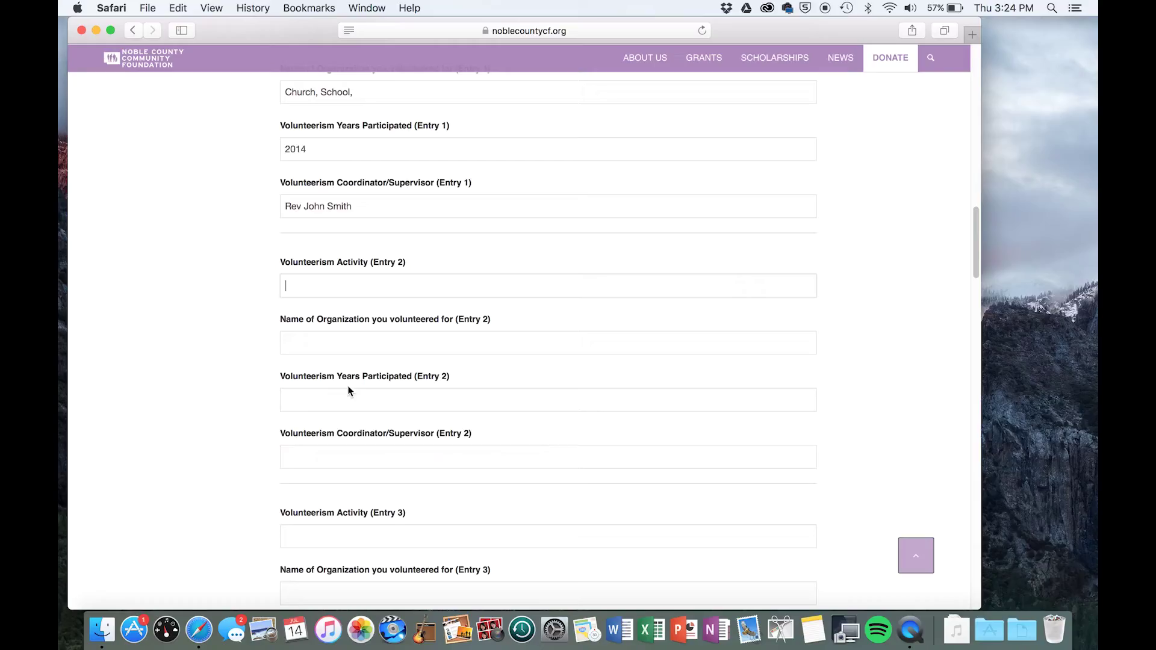
{"action": "scroll", "coordinate": [349, 386], "scroll_direction": "down", "scroll_amount": 20}
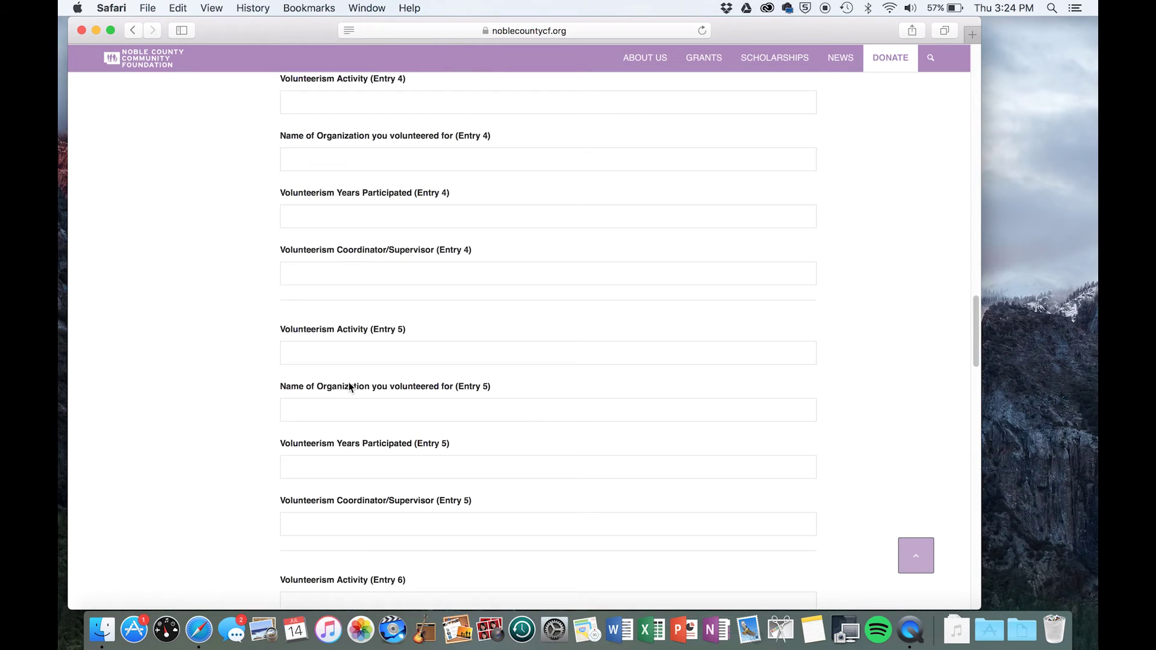
{"action": "scroll", "coordinate": [351, 386], "scroll_direction": "down", "scroll_amount": 15}
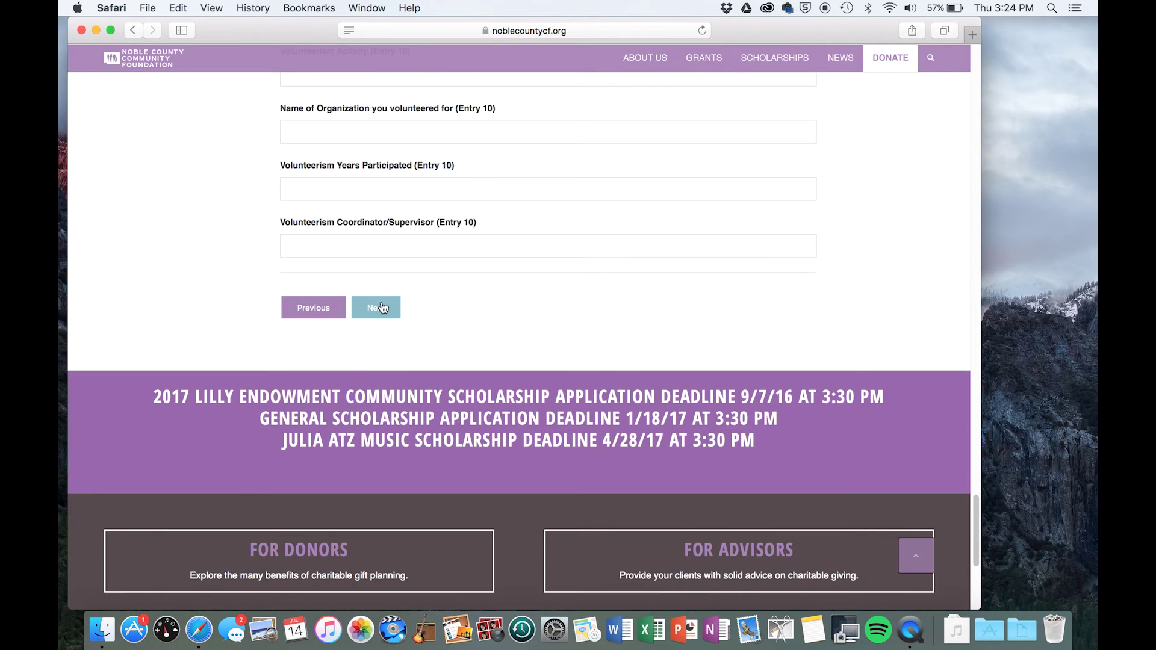
{"action": "left_click", "coordinate": [380, 295]}
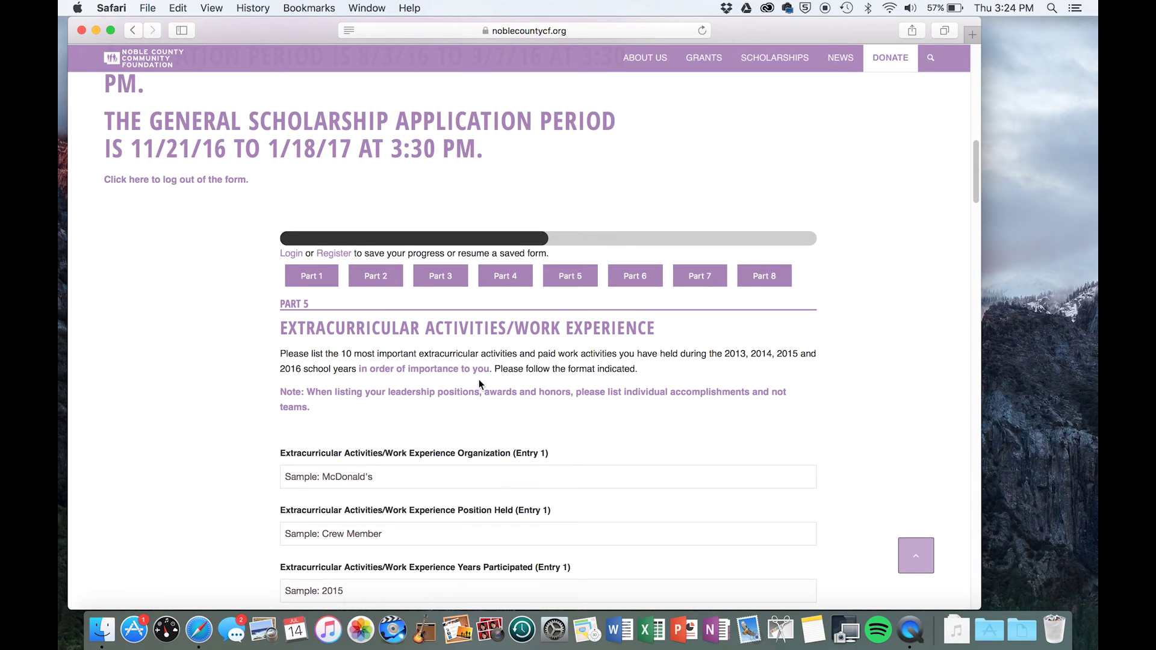
- Fill in work experience entry 1 with Internship with Dekko, Marketing Intern, 2015, 2016, Best Employee Ever and the supervisor's name, and proceed to Part 6
{"action": "scroll", "coordinate": [479, 380], "scroll_direction": "down", "scroll_amount": 5}
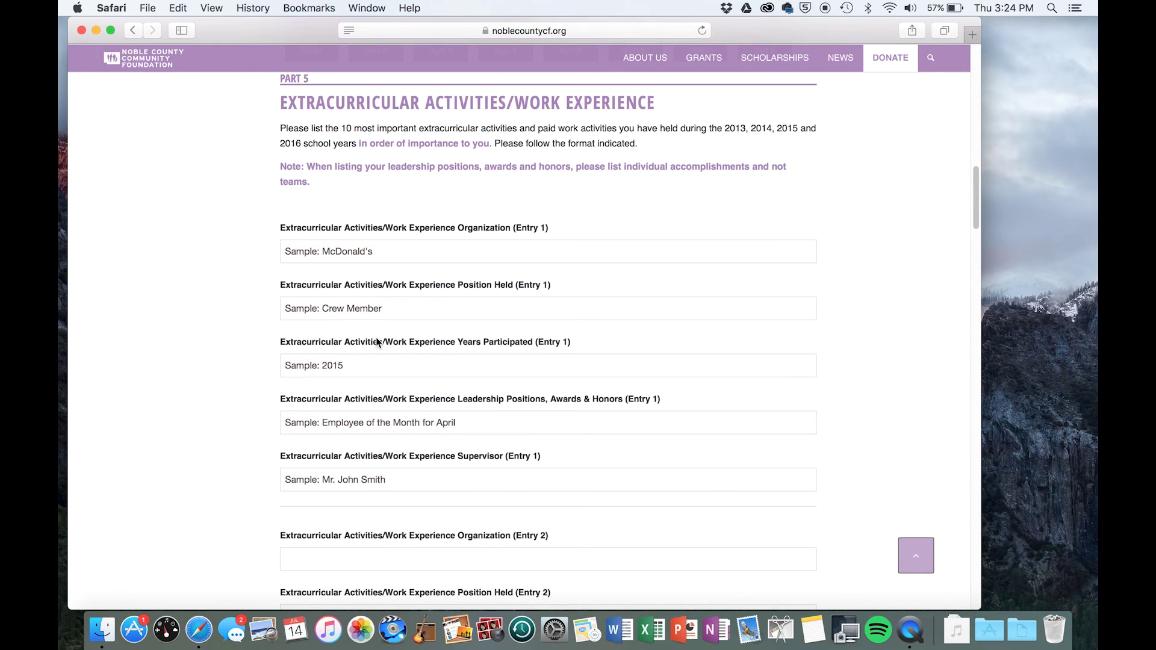
{"action": "scroll", "coordinate": [459, 263], "scroll_direction": "down", "scroll_amount": 1}
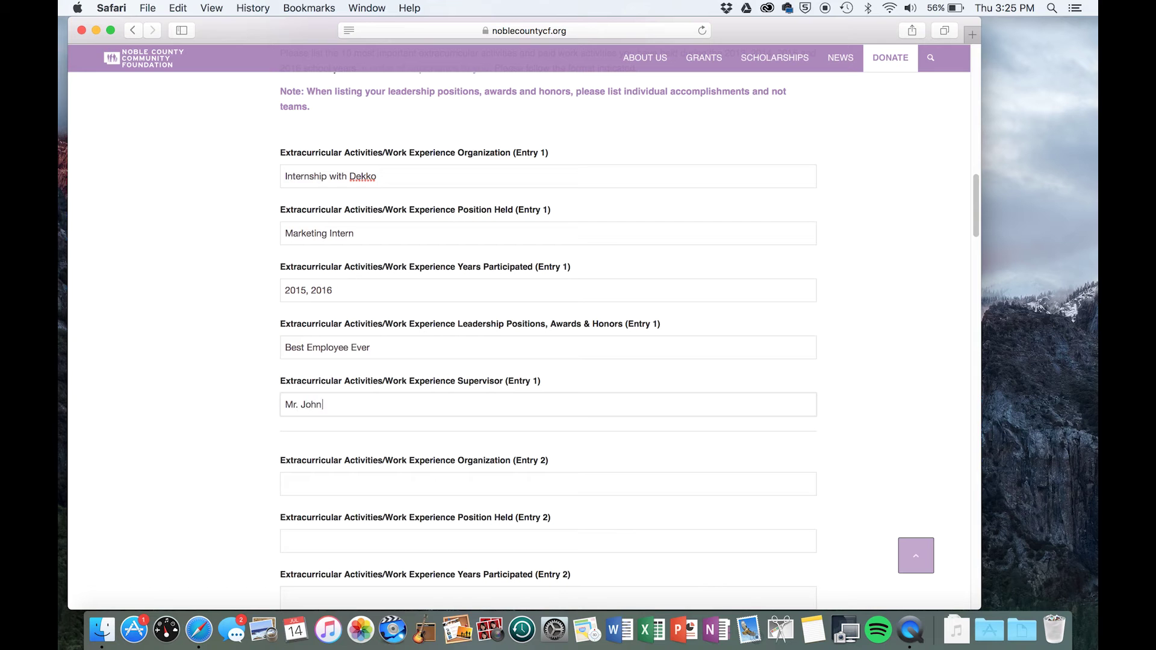
{"action": "scroll", "coordinate": [274, 337], "scroll_direction": "down", "scroll_amount": 12}
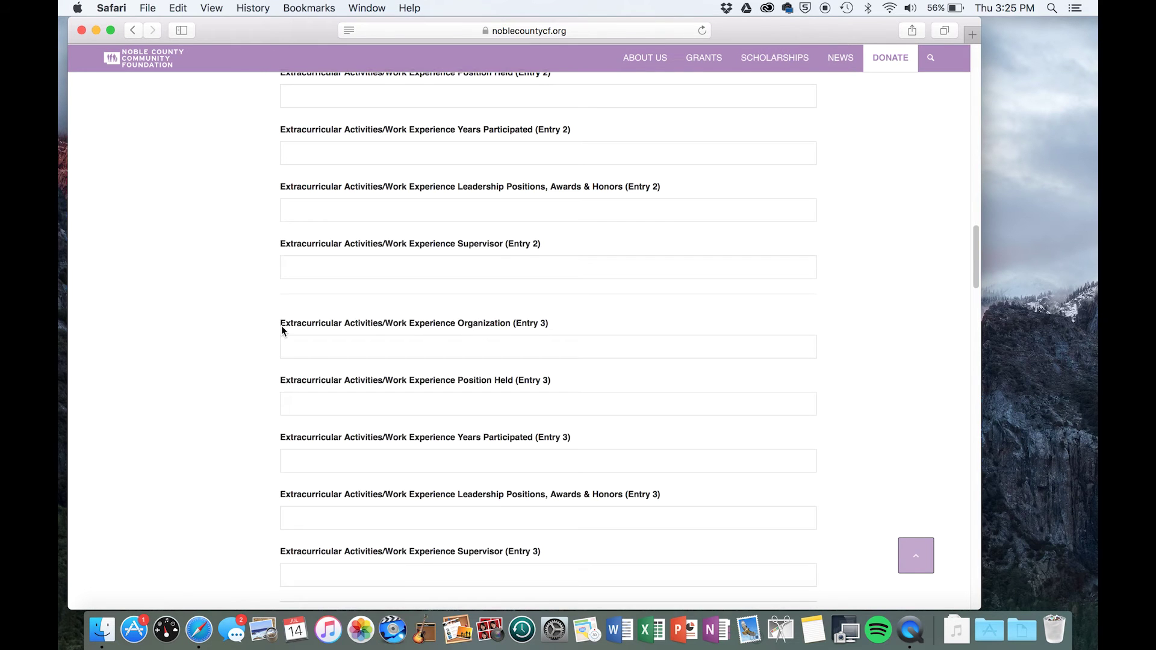
{"action": "scroll", "coordinate": [283, 323], "scroll_direction": "down", "scroll_amount": 1}
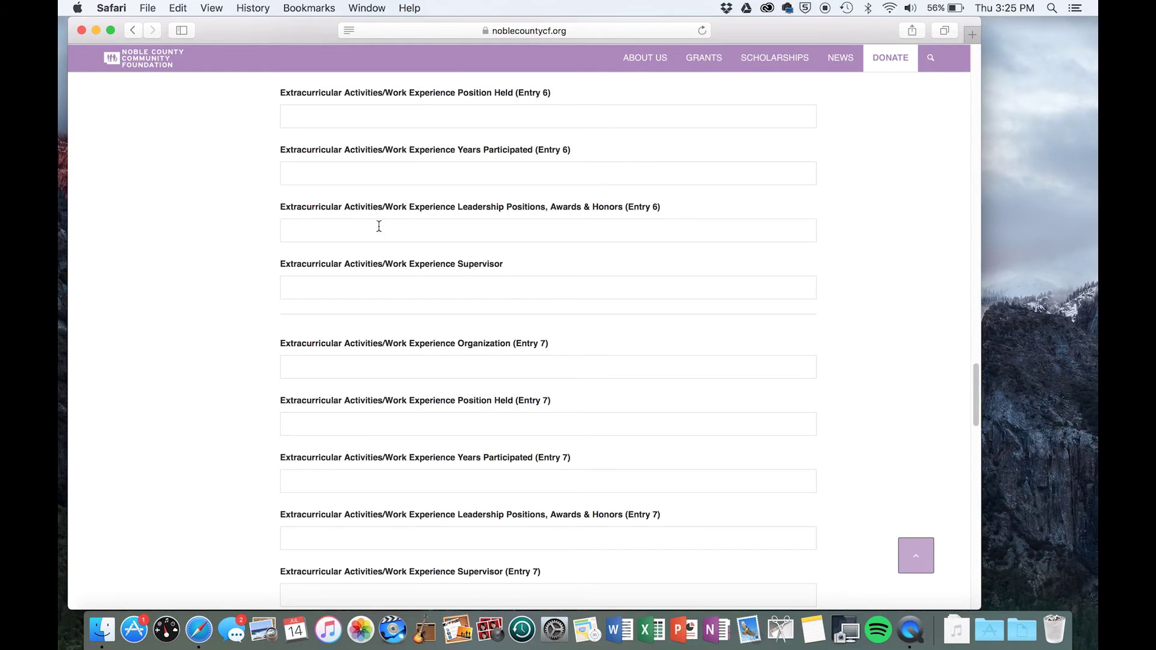
{"action": "scroll", "coordinate": [383, 222], "scroll_direction": "up", "scroll_amount": 15}
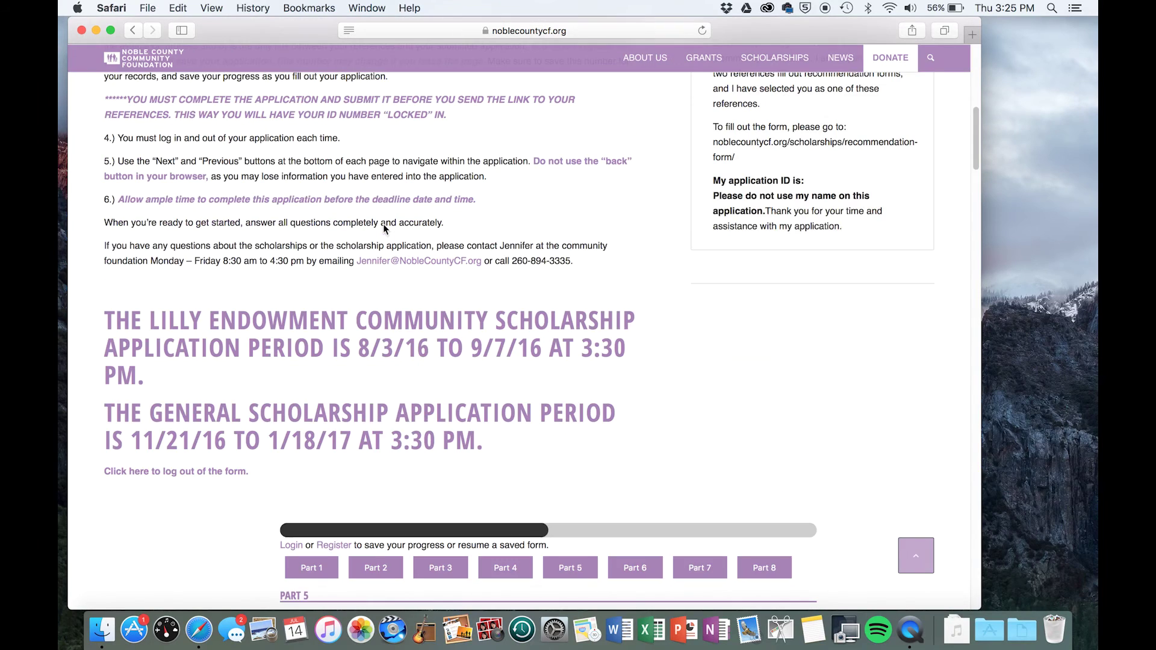
{"action": "scroll", "coordinate": [400, 503], "scroll_direction": "down", "scroll_amount": 4}
{"action": "scroll", "coordinate": [335, 438], "scroll_direction": "down", "scroll_amount": 12}
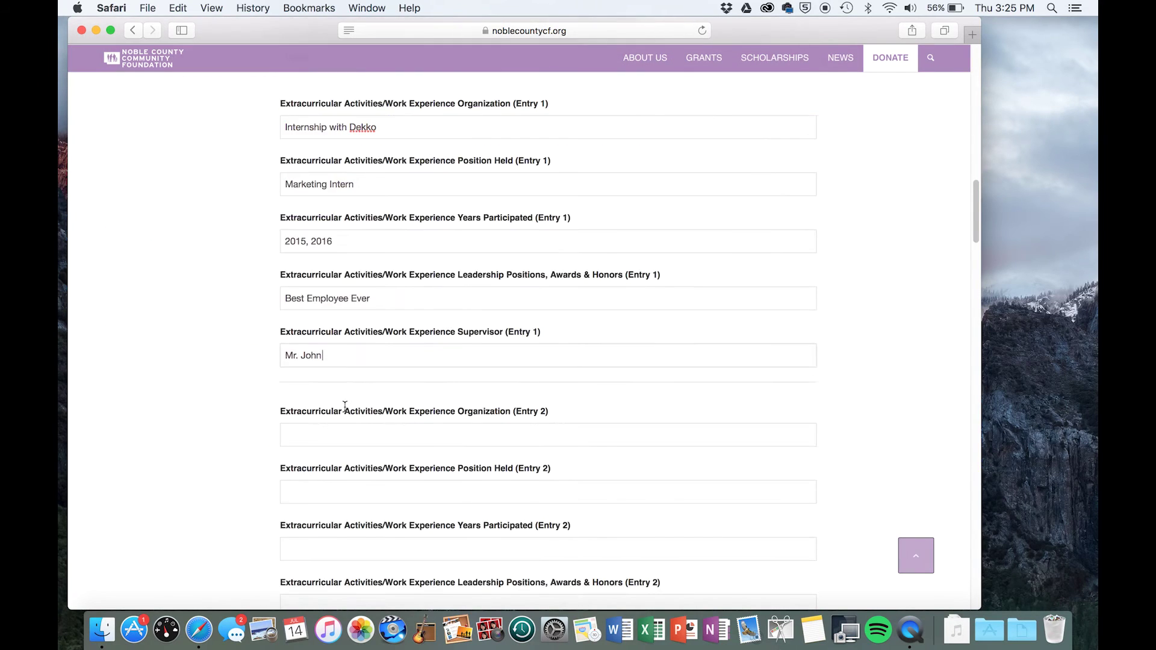
{"action": "scroll", "coordinate": [369, 271], "scroll_direction": "up", "scroll_amount": 2}
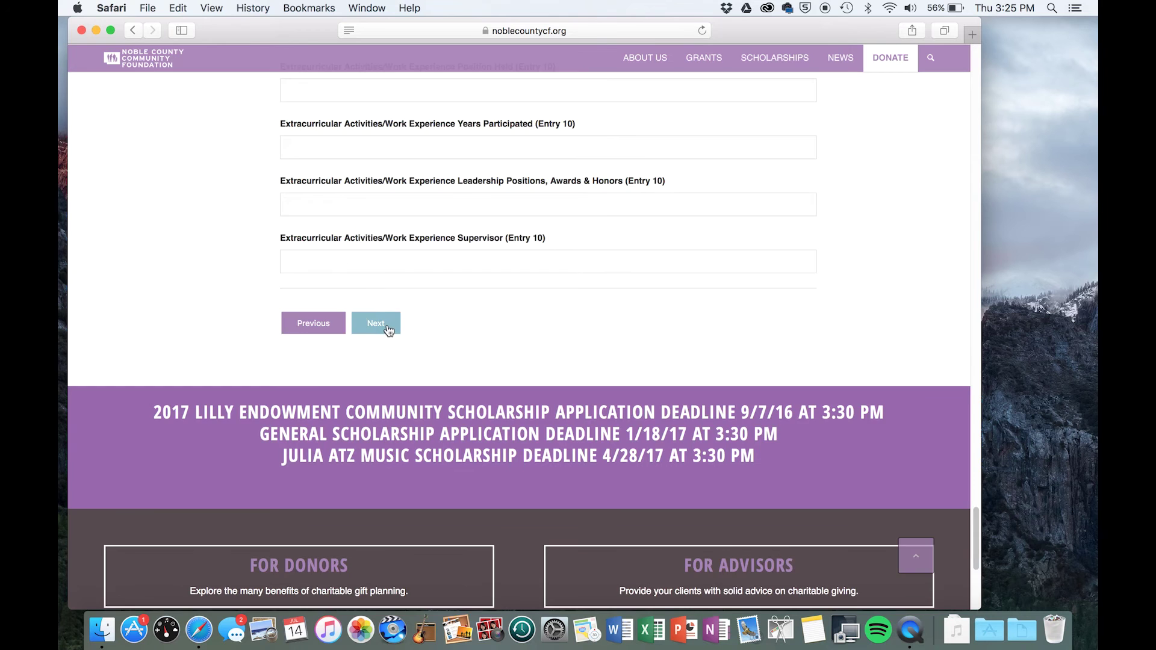
{"action": "left_click", "coordinate": [389, 328]}
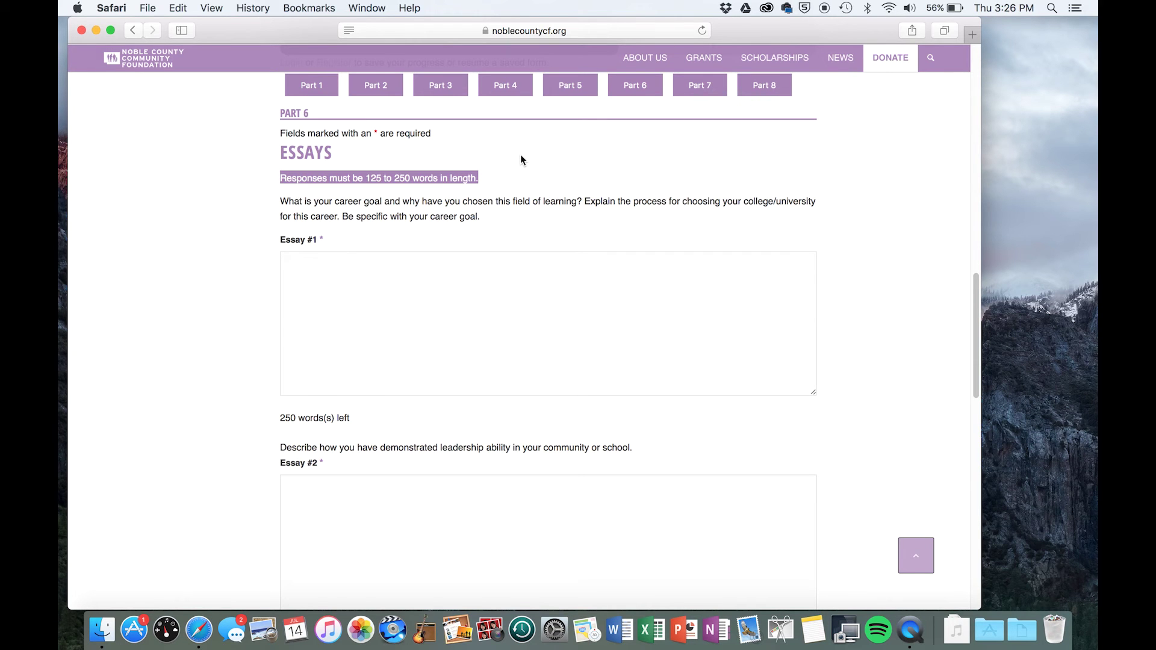
- Enter placeholder text in Essays #1, #2 and #3 and proceed to the next part of the application
{"action": "left_click", "coordinate": [413, 282]}
{"action": "scroll", "coordinate": [229, 237], "scroll_direction": "down", "scroll_amount": 3}
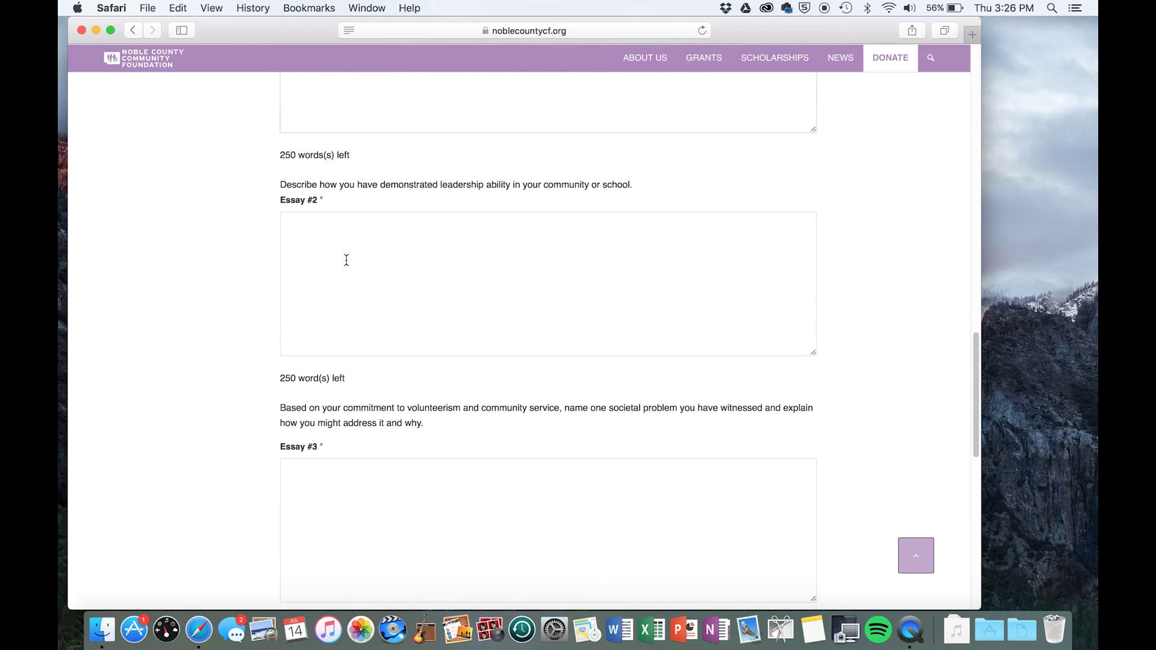
{"action": "scroll", "coordinate": [347, 260], "scroll_direction": "down", "scroll_amount": 4}
{"action": "scroll", "coordinate": [351, 268], "scroll_direction": "up", "scroll_amount": 8}
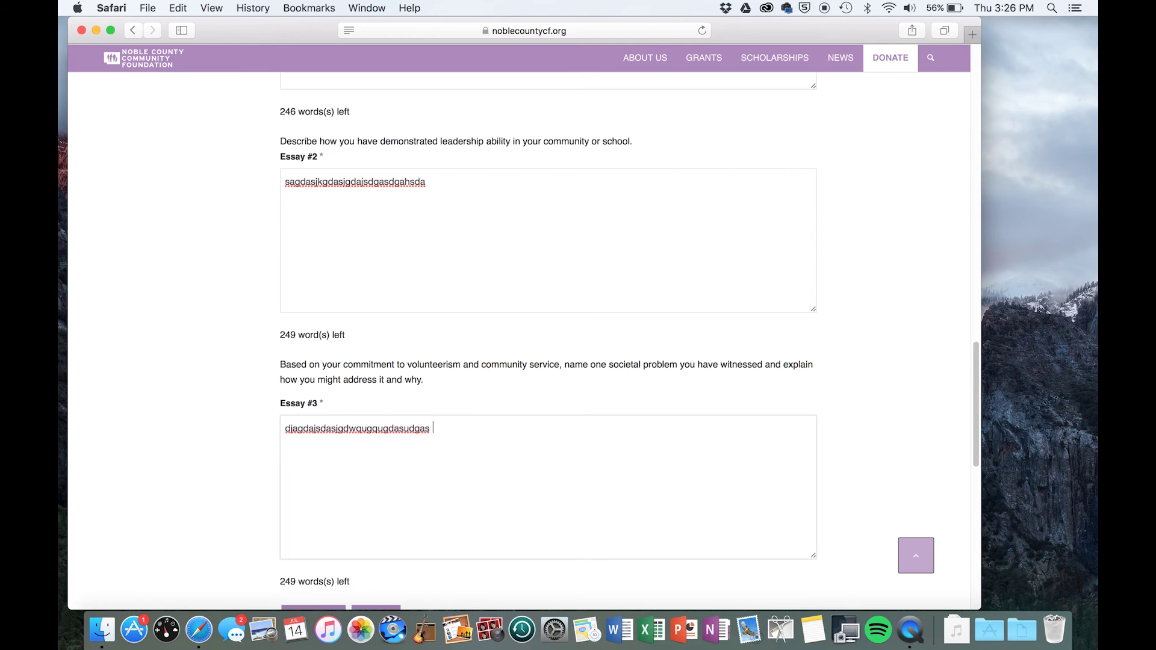
{"action": "scroll", "coordinate": [425, 454], "scroll_direction": "down", "scroll_amount": 5}
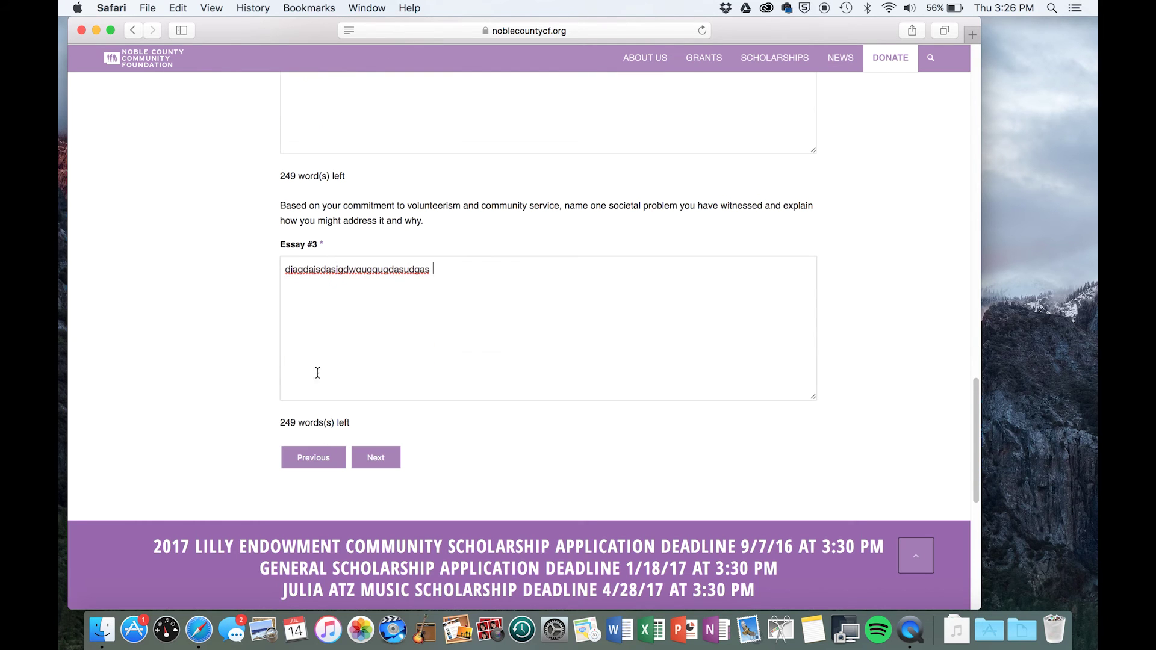
{"action": "left_click", "coordinate": [379, 457]}
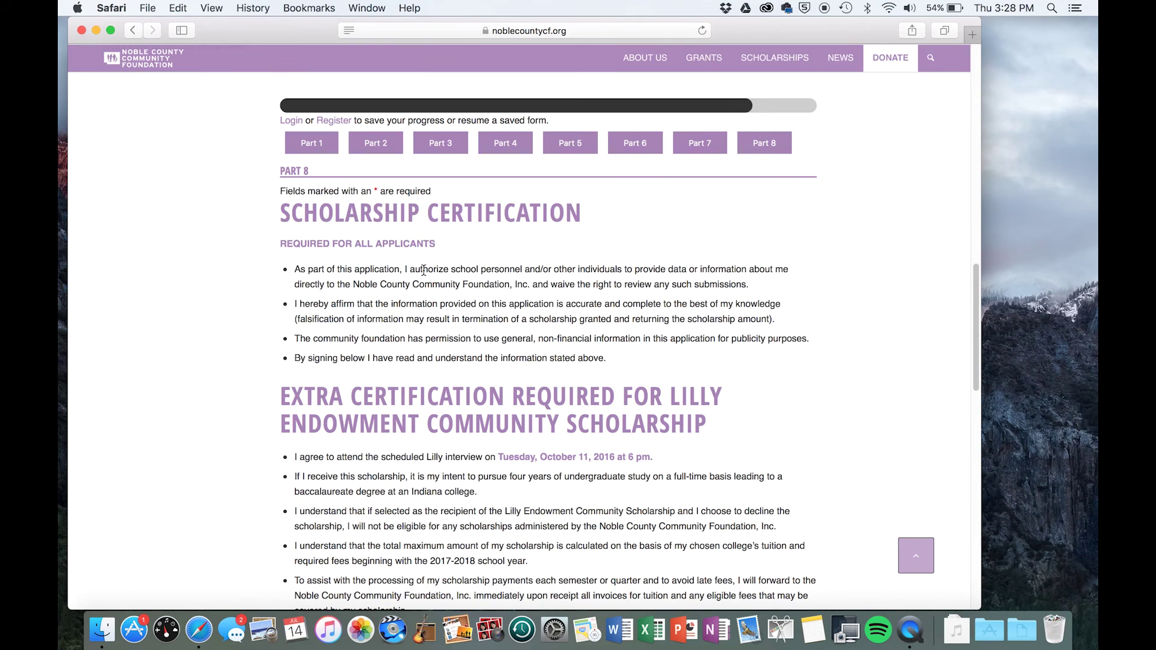
- Sign the scholarship certification in Part 8 with the applicant's full name
{"action": "scroll", "coordinate": [444, 279], "scroll_direction": "down", "scroll_amount": 5}
{"action": "scroll", "coordinate": [492, 261], "scroll_direction": "down", "scroll_amount": 4}
{"action": "left_click", "coordinate": [358, 508]}
{"action": "scroll", "coordinate": [581, 311], "scroll_direction": "down", "scroll_amount": 1}
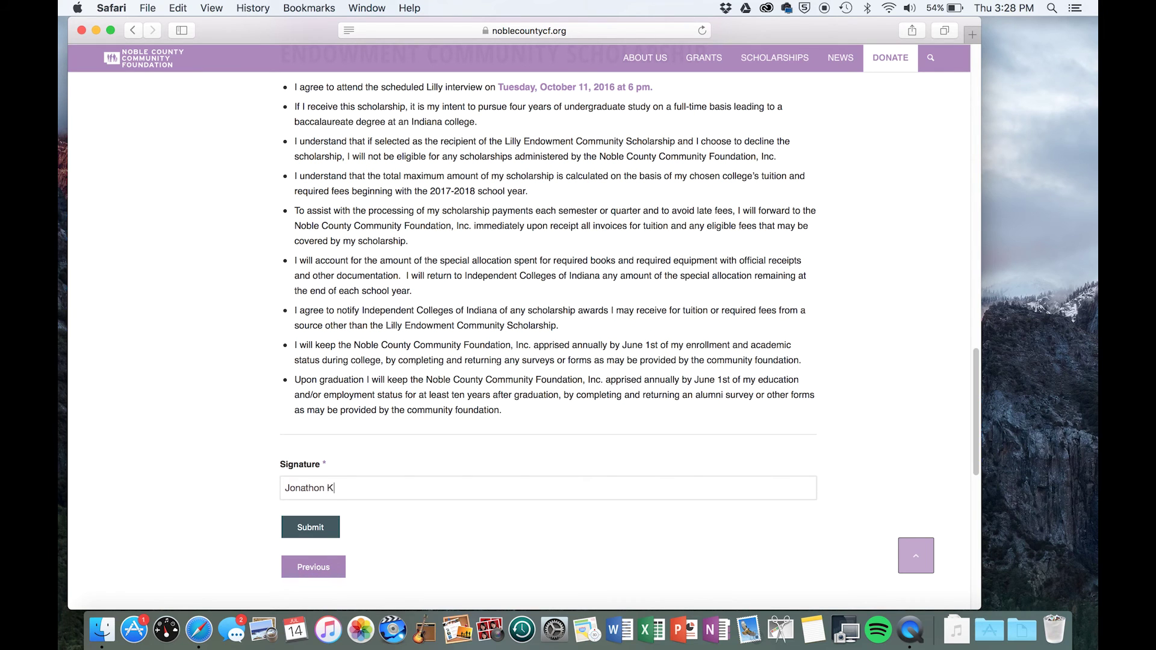
{"action": "scroll", "coordinate": [582, 302], "scroll_direction": "down", "scroll_amount": 2}
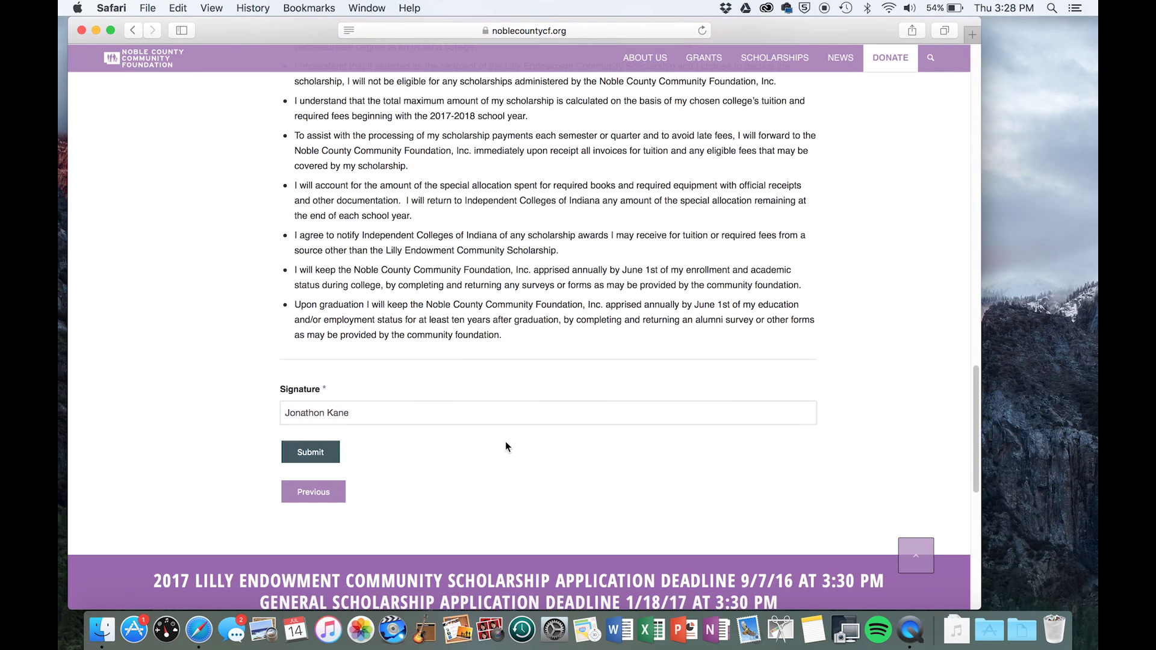